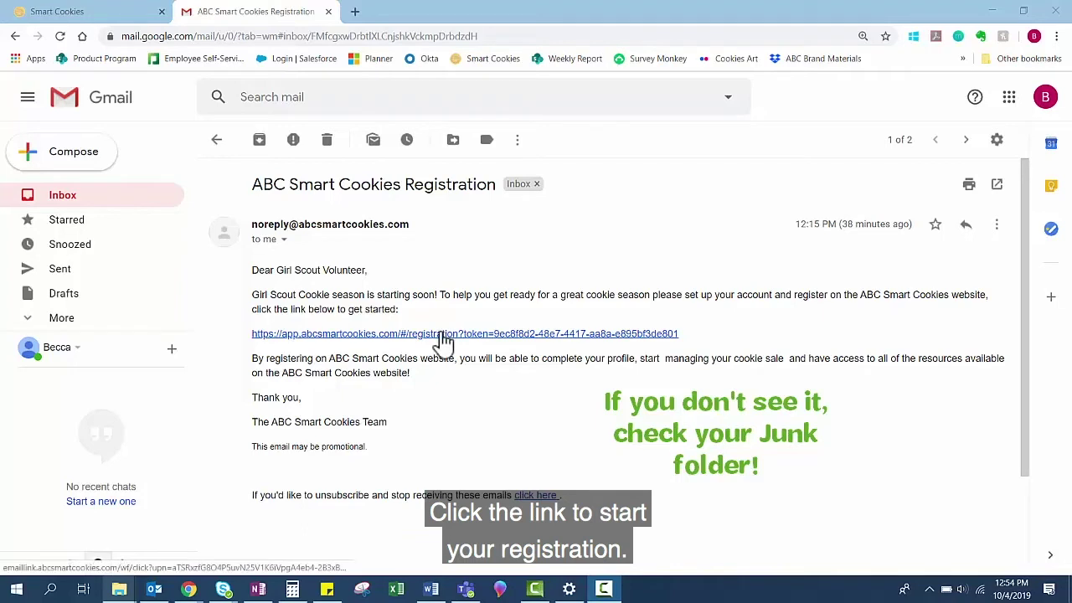
# Step: Follow the link in the ABC Smart Cookies Registration email to the Welcome profile page
pyautogui.click(444, 333)
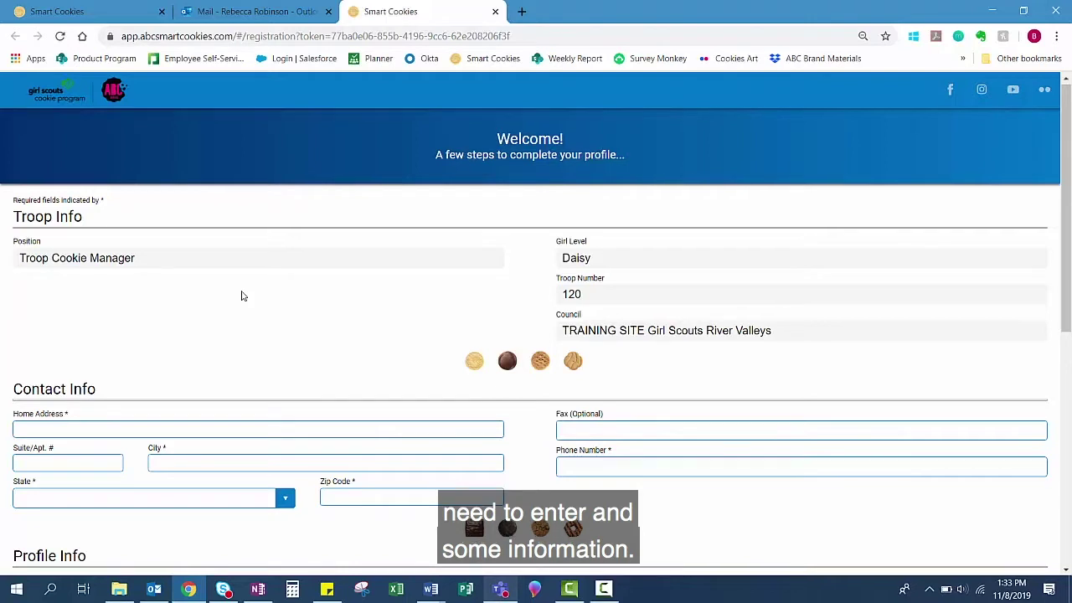
# Step: Enter the home street address, suite number and city in Contact Info
pyautogui.scroll(-1, 242, 296)
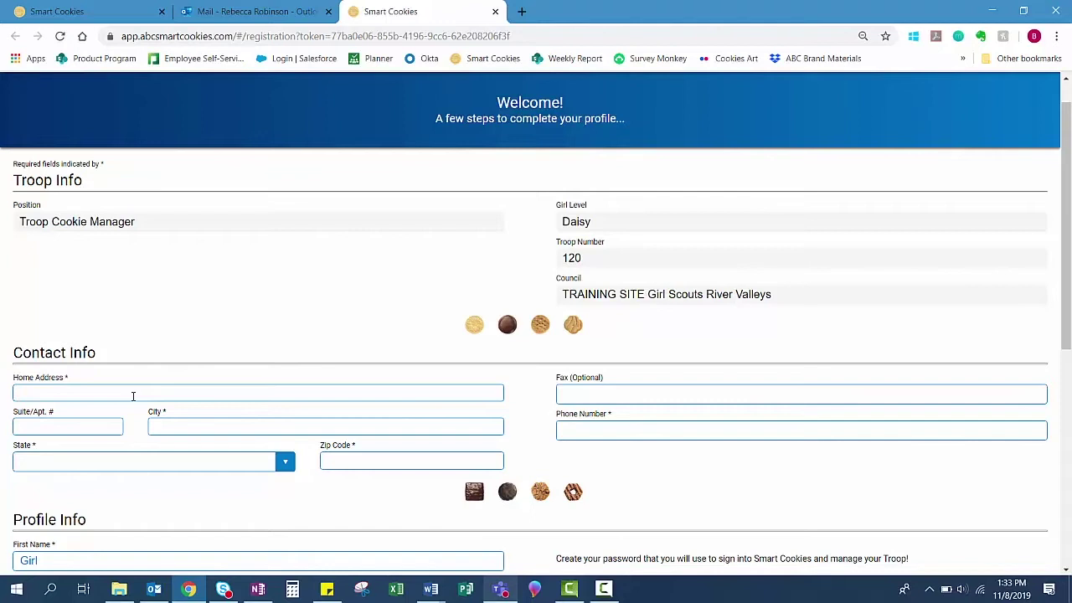
pyautogui.write('123 Cookie St.')
pyautogui.press('Tab')
pyautogui.write('100')
pyautogui.press('Tab')
pyautogui.write('Minneapolis')
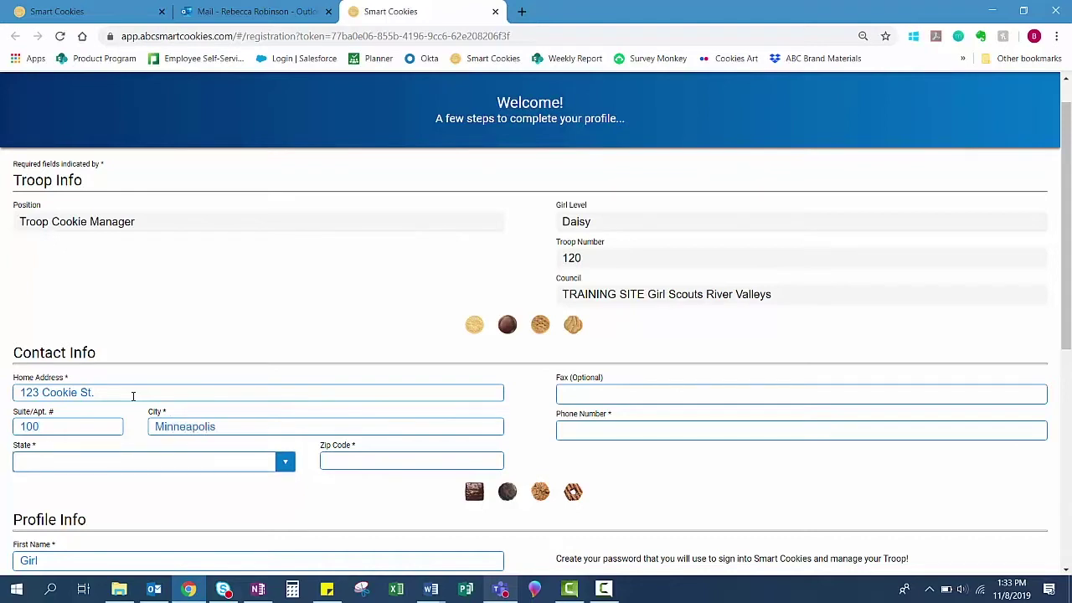
# Step: Choose Minnesota as the state, then enter the zip code and start the phone number
pyautogui.press('Tab')
pyautogui.write('Min')
pyautogui.press('Tab')
pyautogui.write('55426')
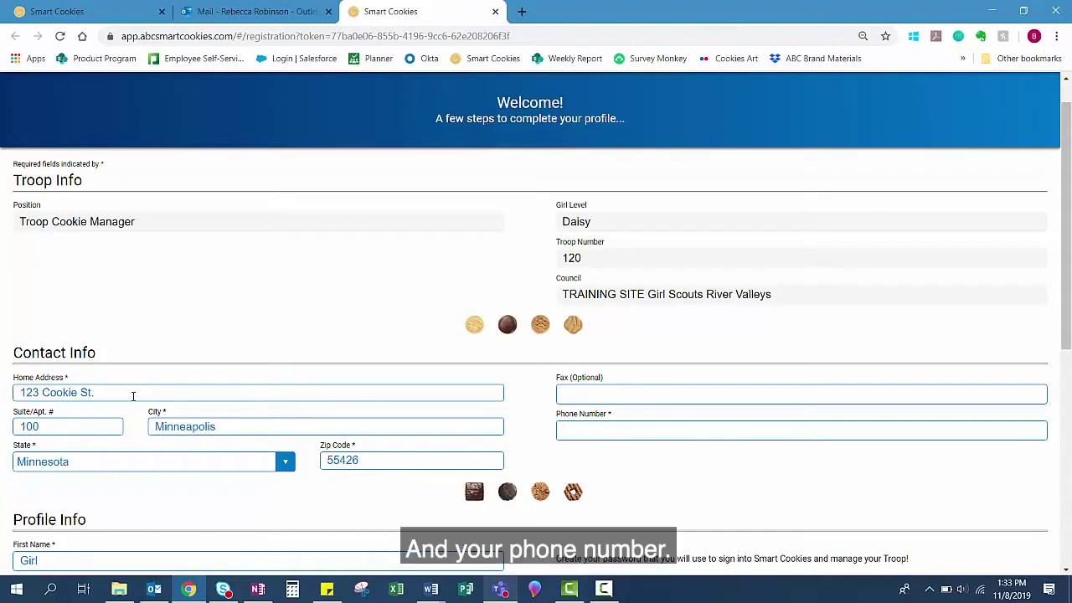
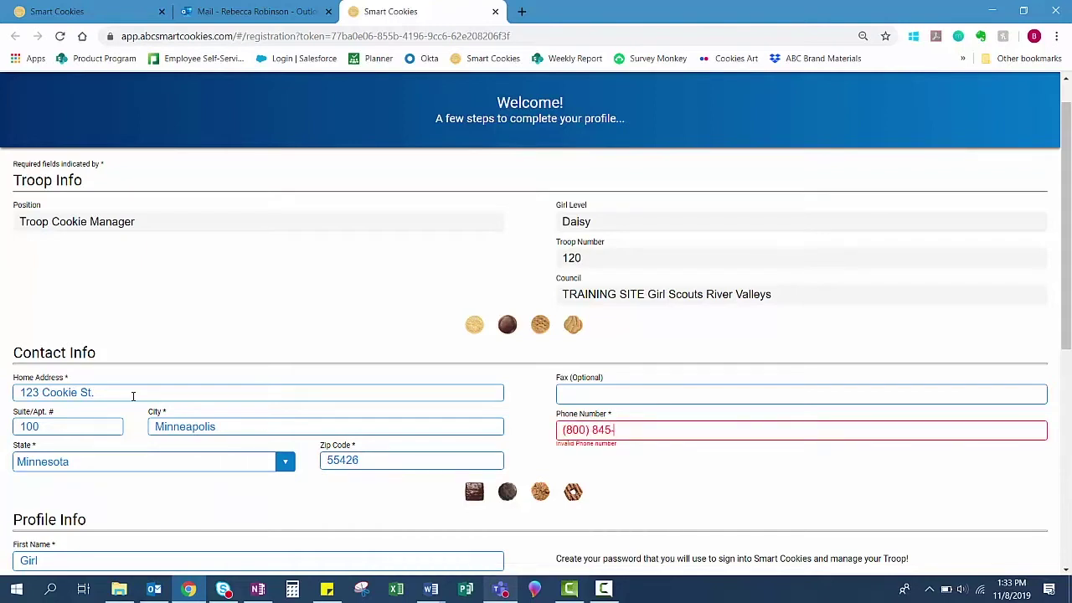
# Step: Enter and confirm the account password, then submit the registration form
pyautogui.scroll(-3, 133, 396)
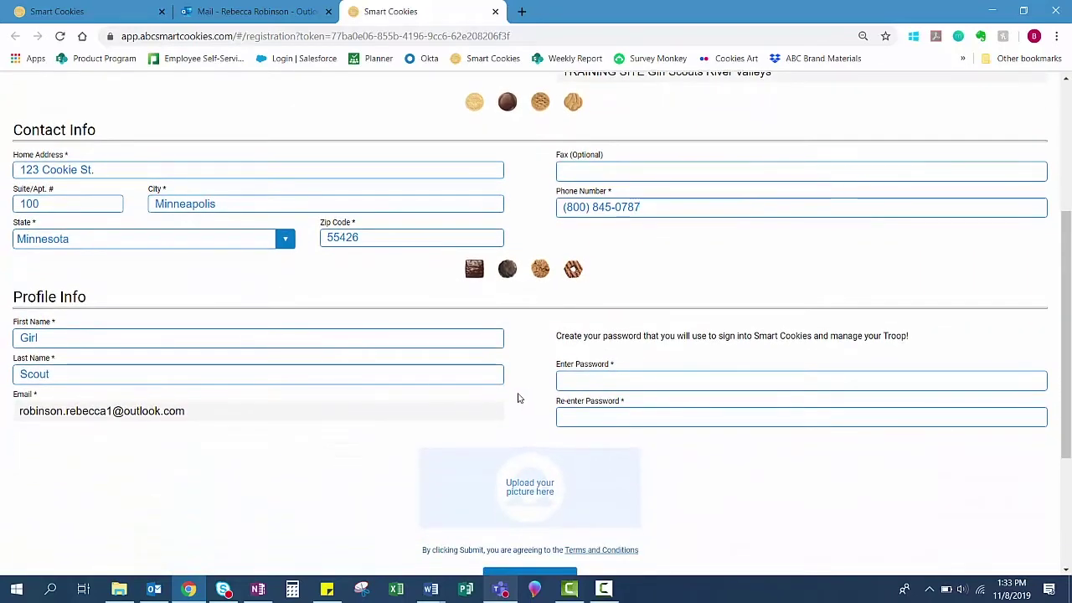
pyautogui.click(578, 376)
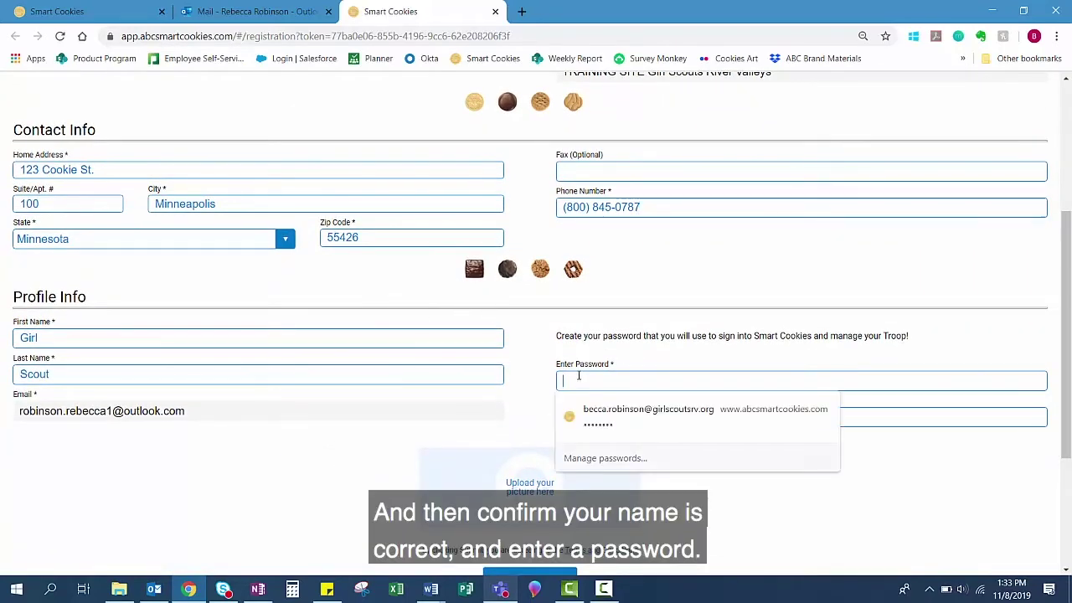
pyautogui.write('abc')
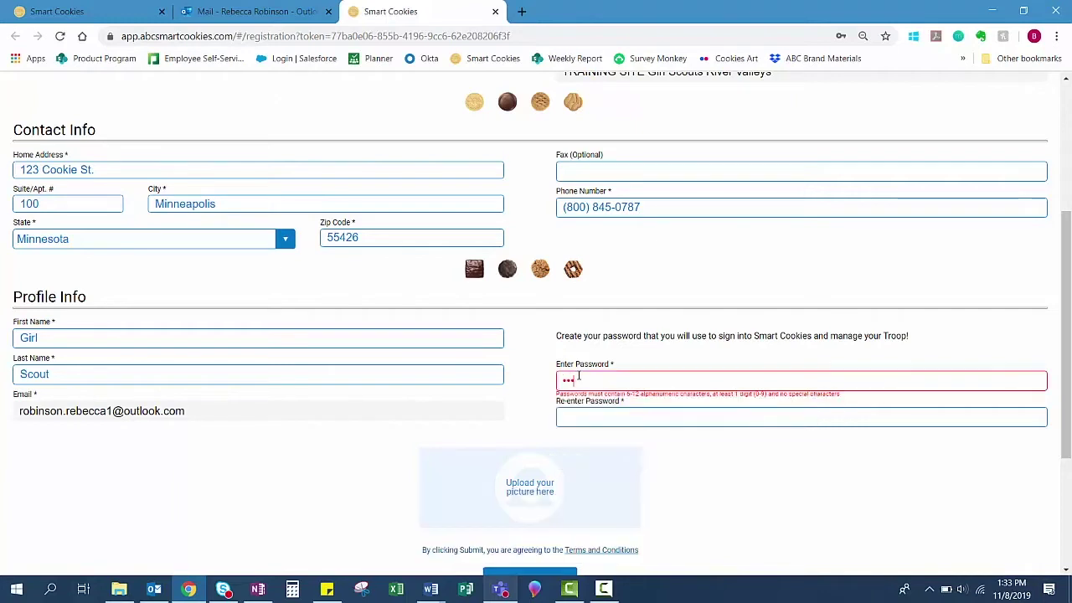
pyautogui.write('1234567')
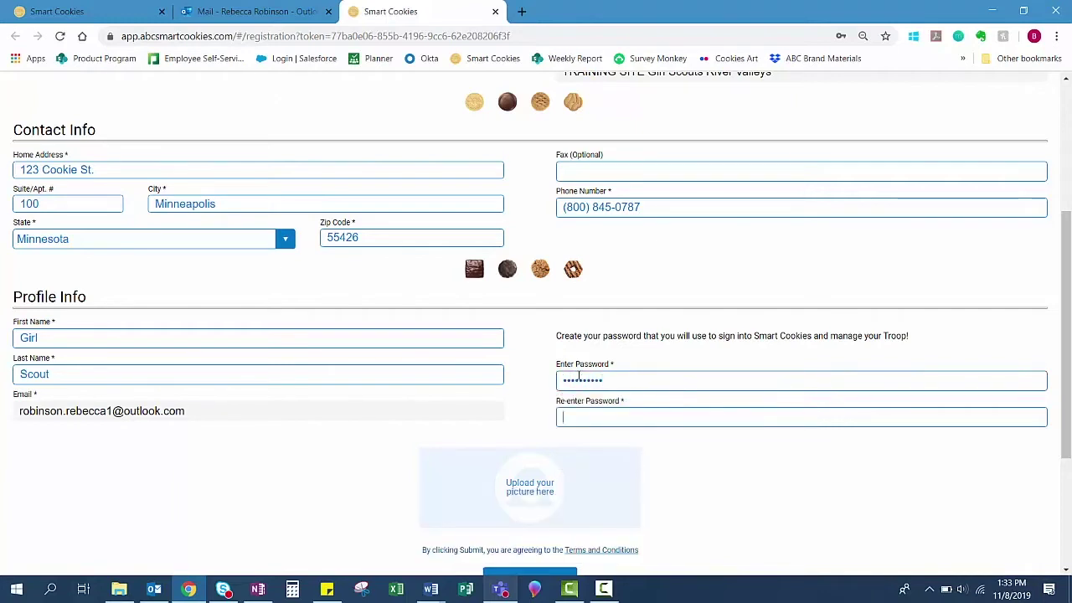
pyautogui.write('abc1234567')
pyautogui.scroll(-3, 484, 410)
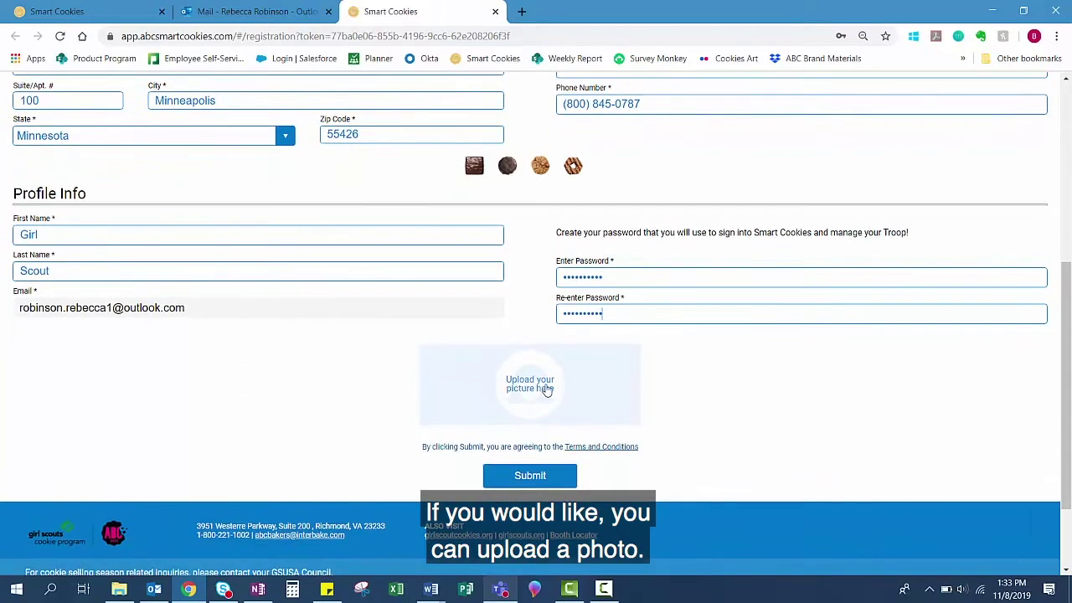
pyautogui.click(525, 476)
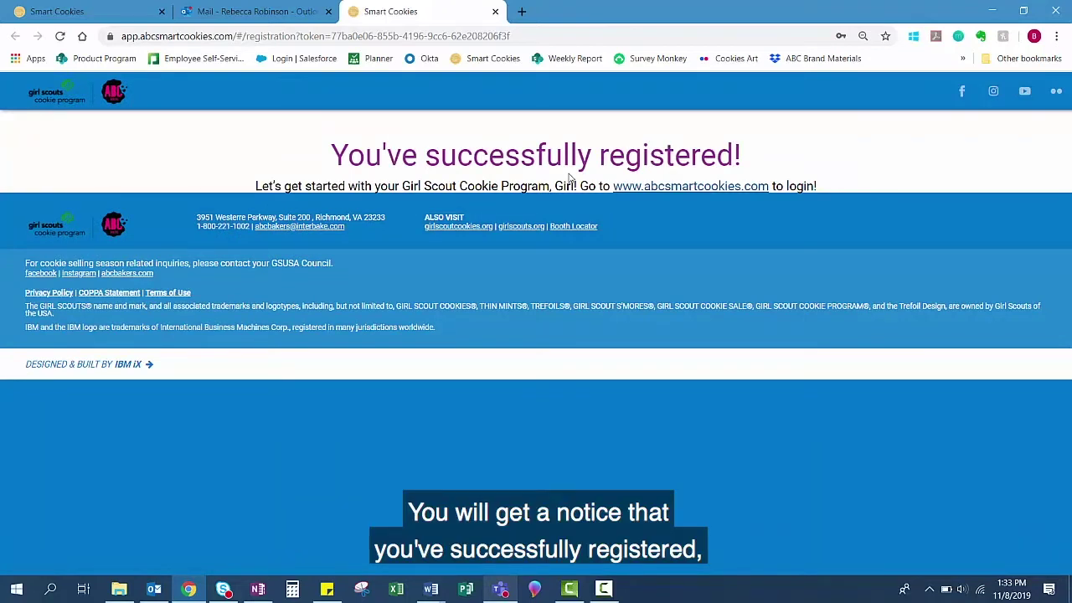
pyautogui.click(637, 191)
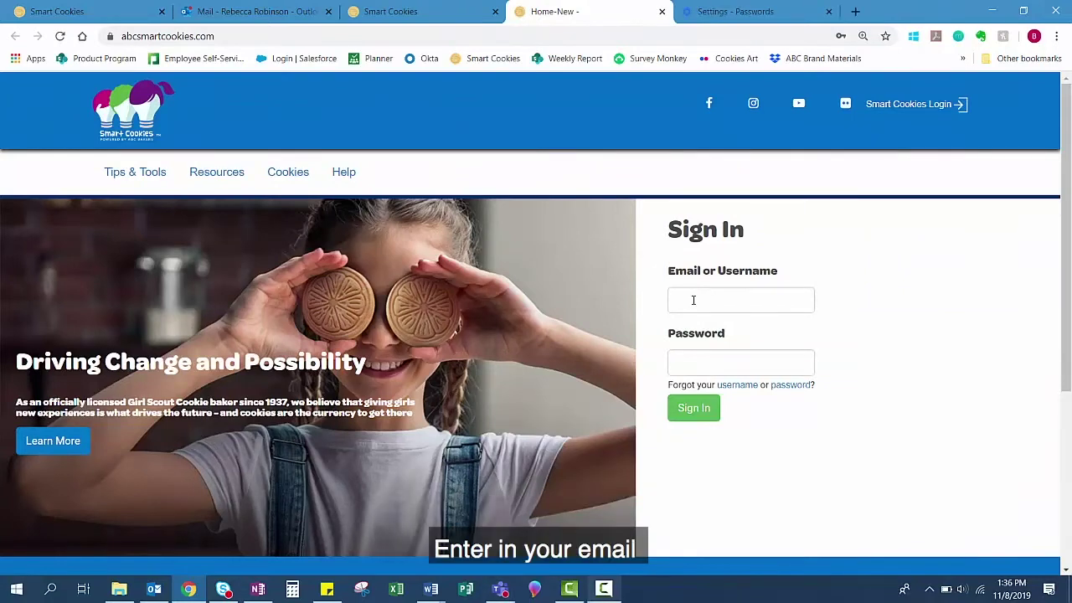
# Step: Sign in with the volunteer's login email and password
pyautogui.click(694, 300)
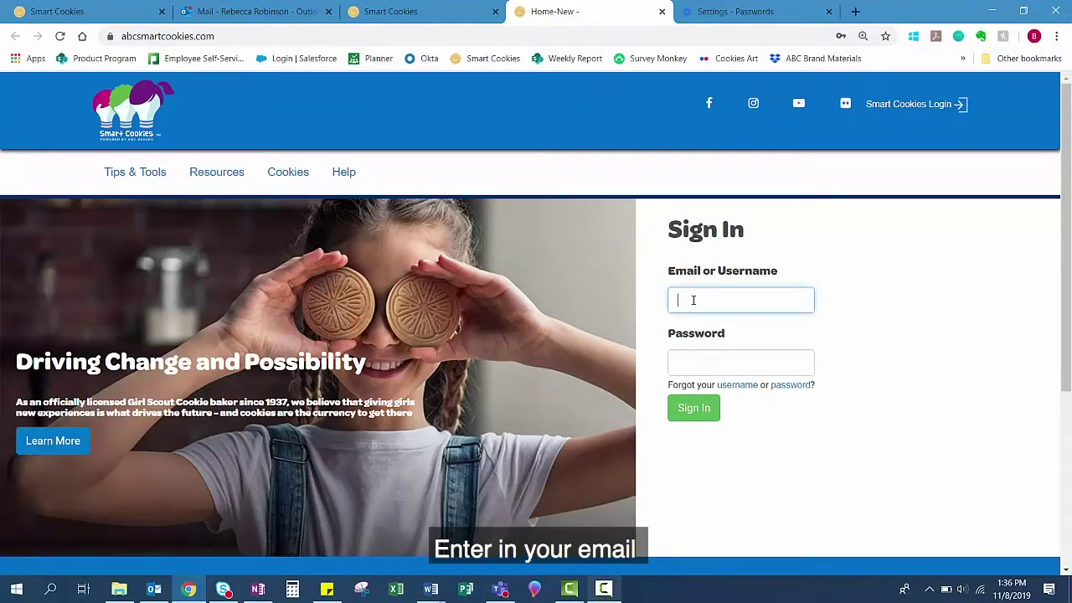
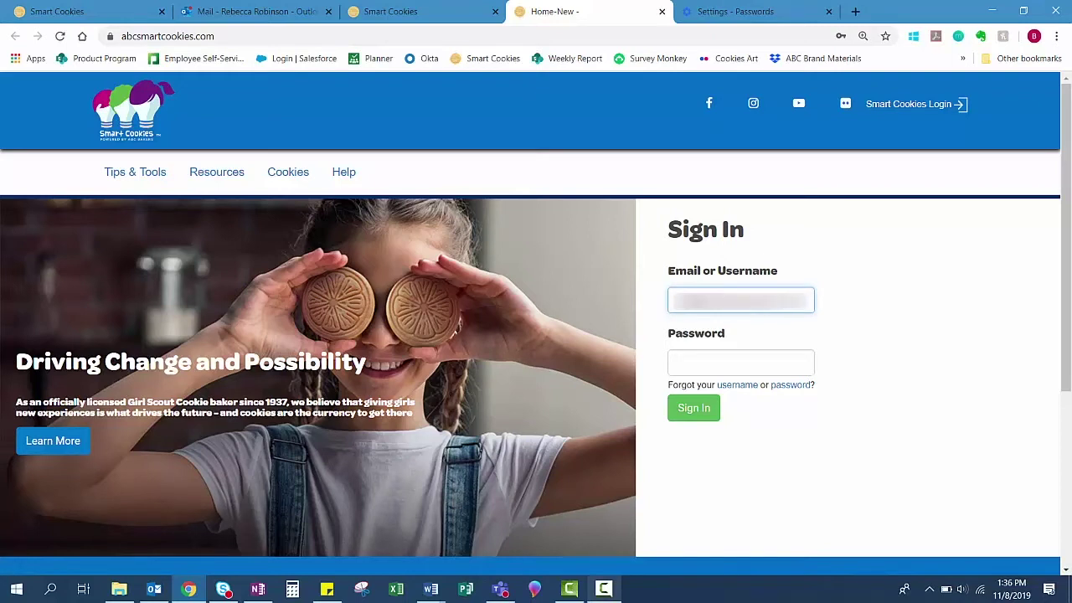
pyautogui.click(740, 362)
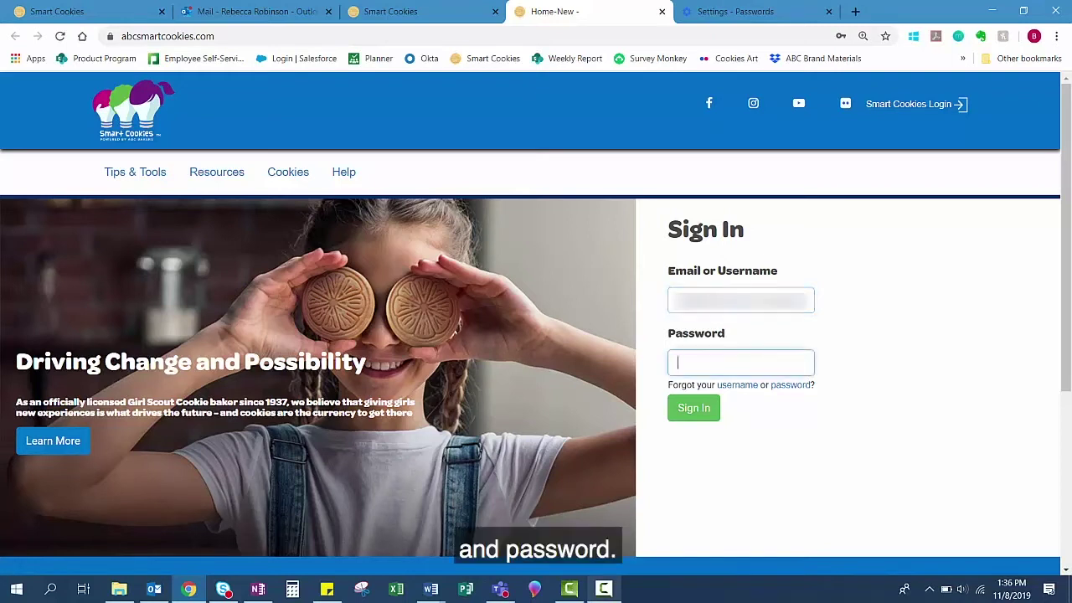
pyautogui.write('•')
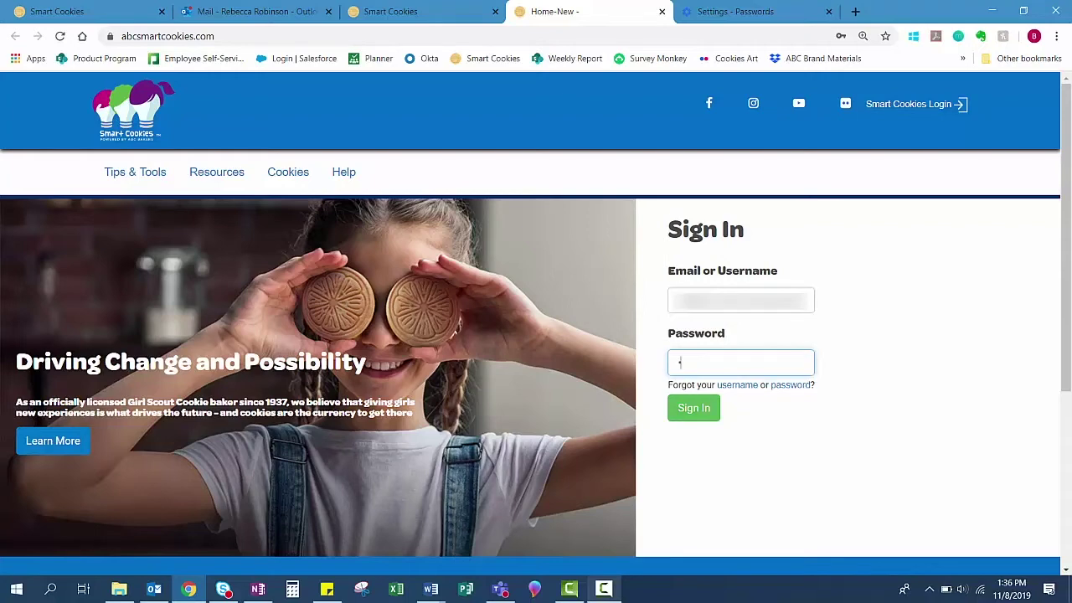
pyautogui.write('•••••••••')
pyautogui.click(693, 419)
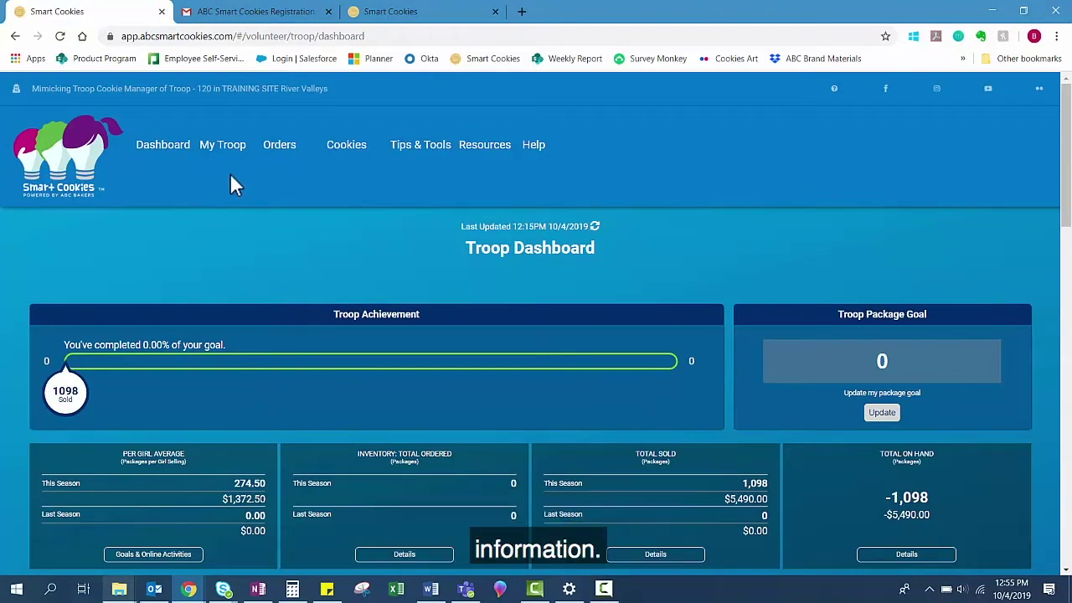
# Step: On Troop Information, set Expected Number of Girls Selling to 4 and confirm the update
pyautogui.moveTo(220, 158)
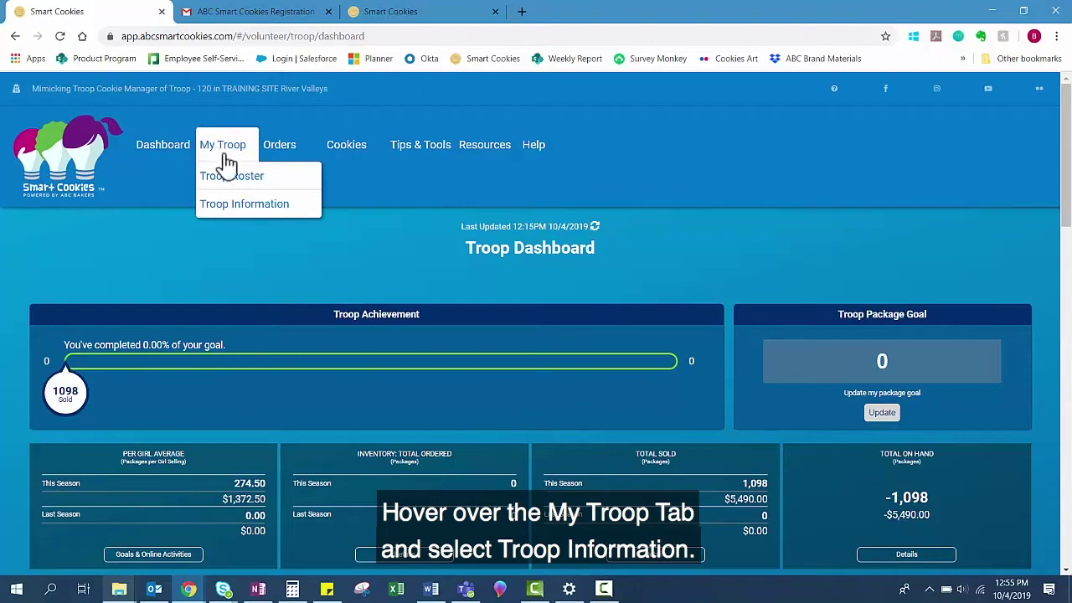
pyautogui.click(247, 210)
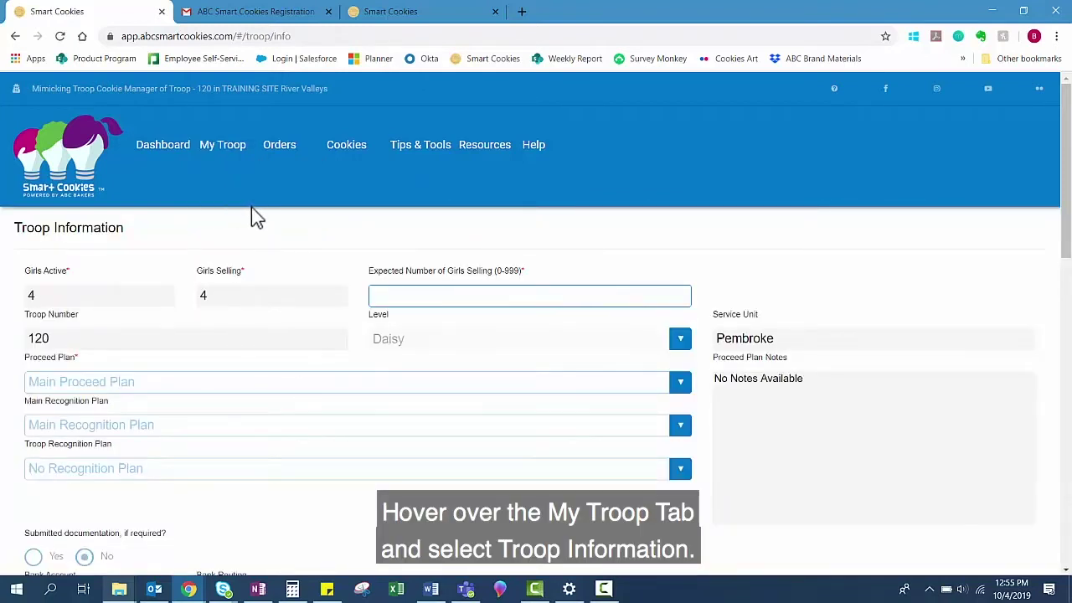
pyautogui.click(390, 299)
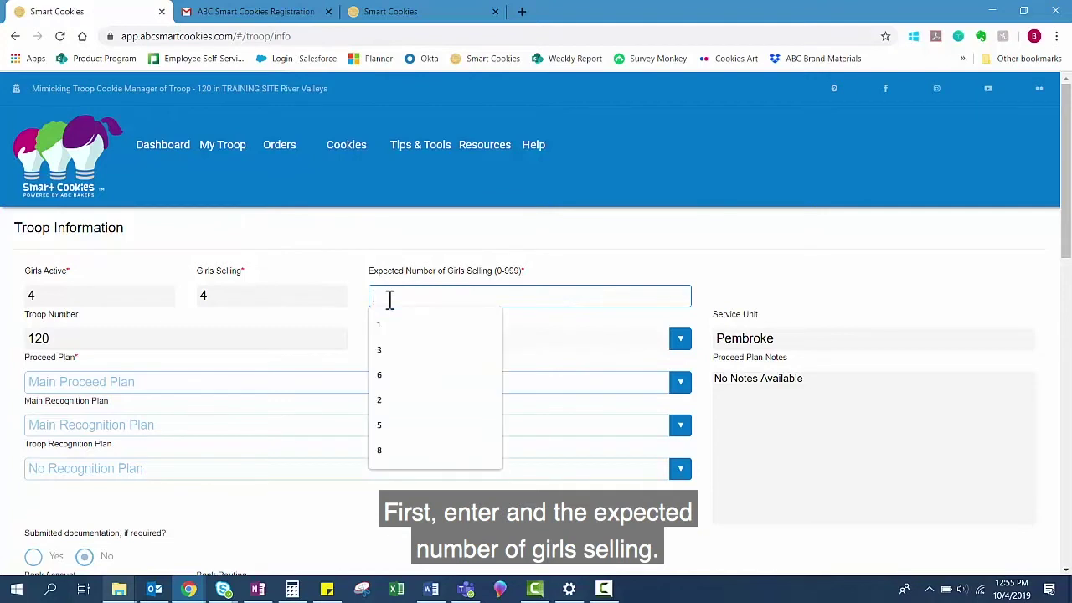
pyautogui.write('4')
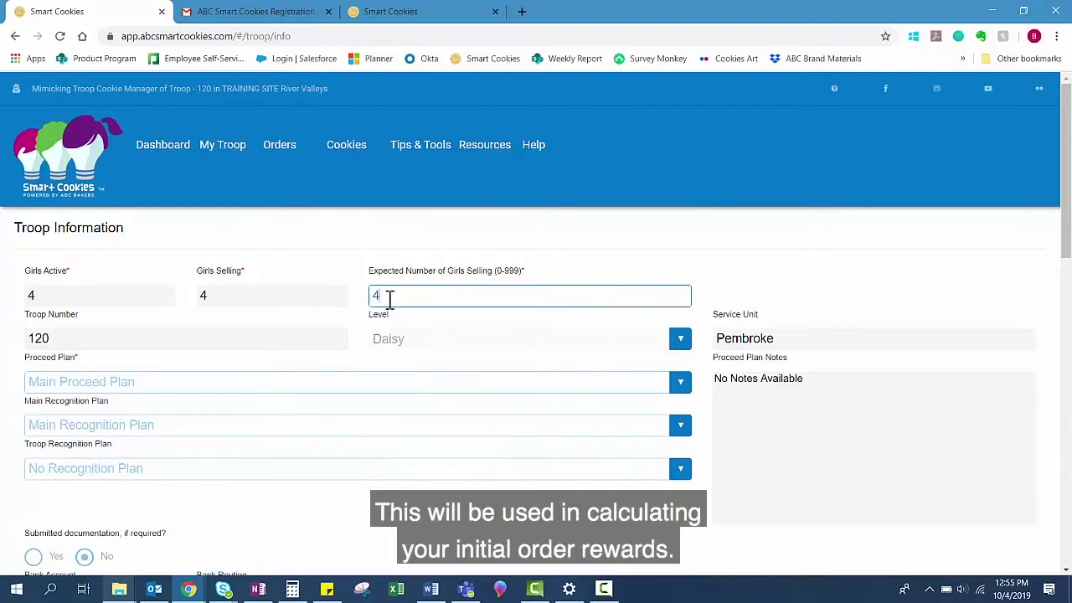
pyautogui.scroll(-1, 387, 301)
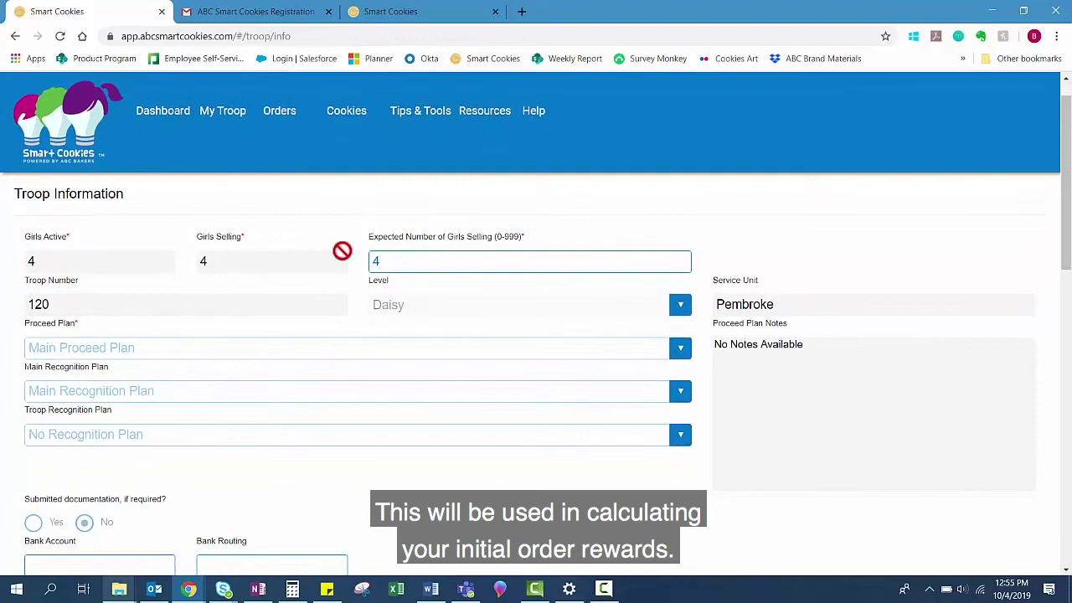
pyautogui.scroll(-2, 350, 264)
pyautogui.scroll(-3, 349, 258)
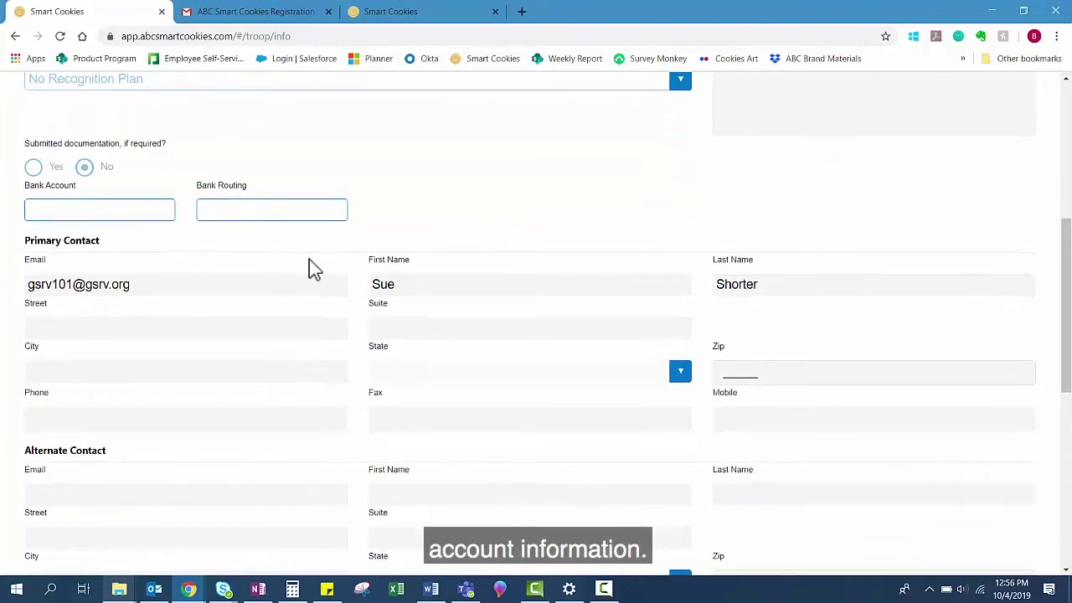
pyautogui.scroll(-2, 309, 268)
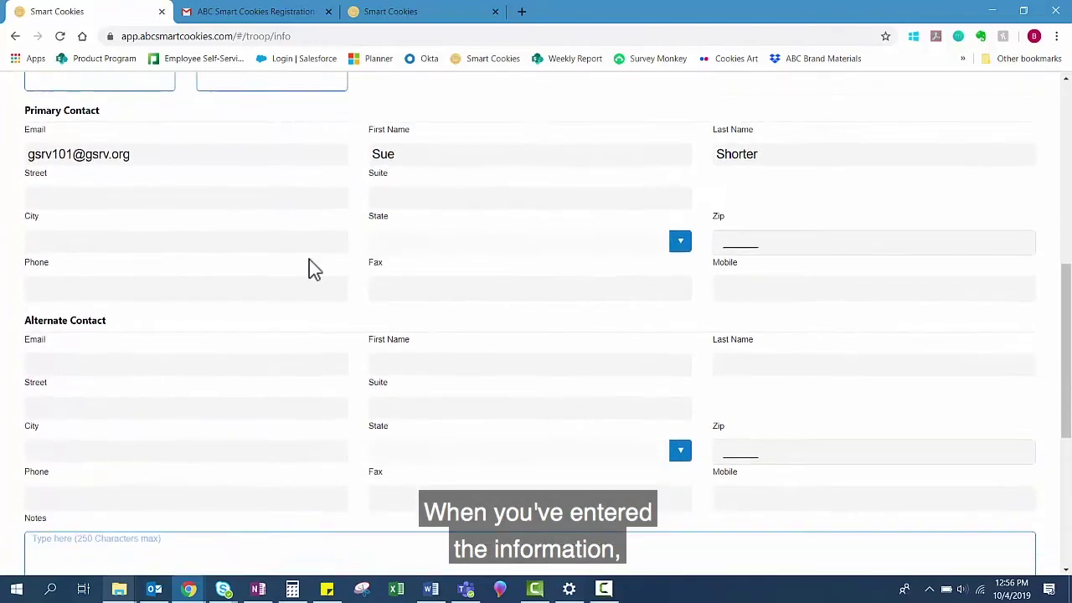
pyautogui.scroll(-3, 377, 407)
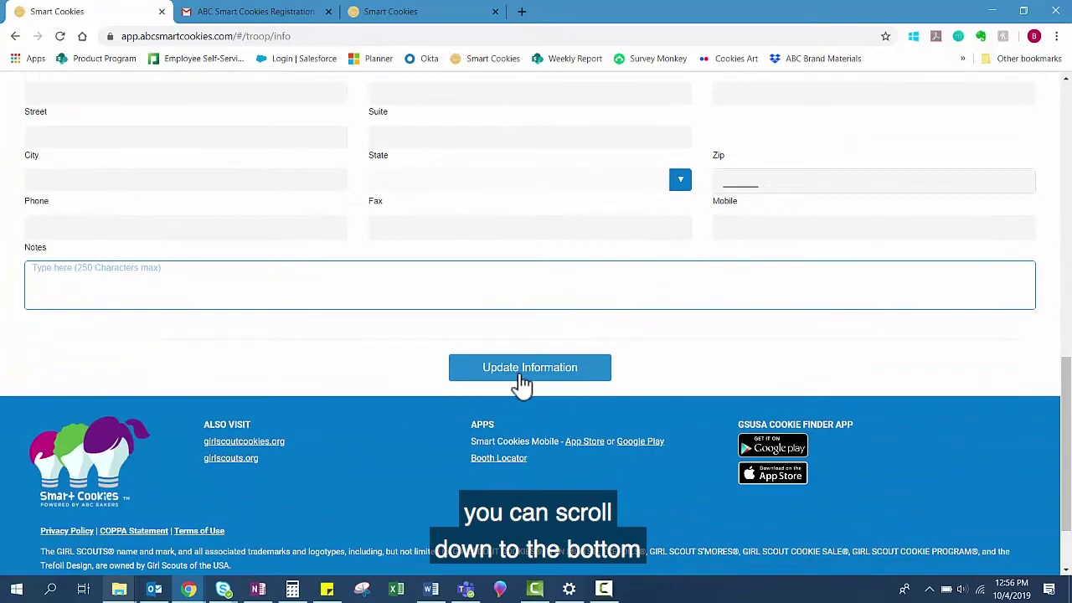
pyautogui.click(521, 376)
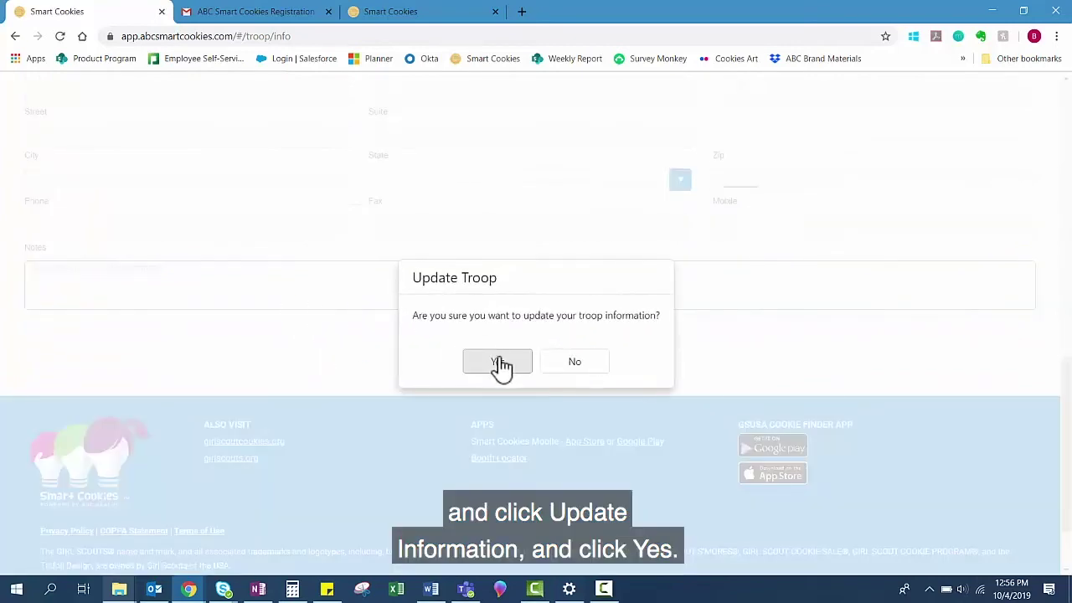
pyautogui.click(497, 362)
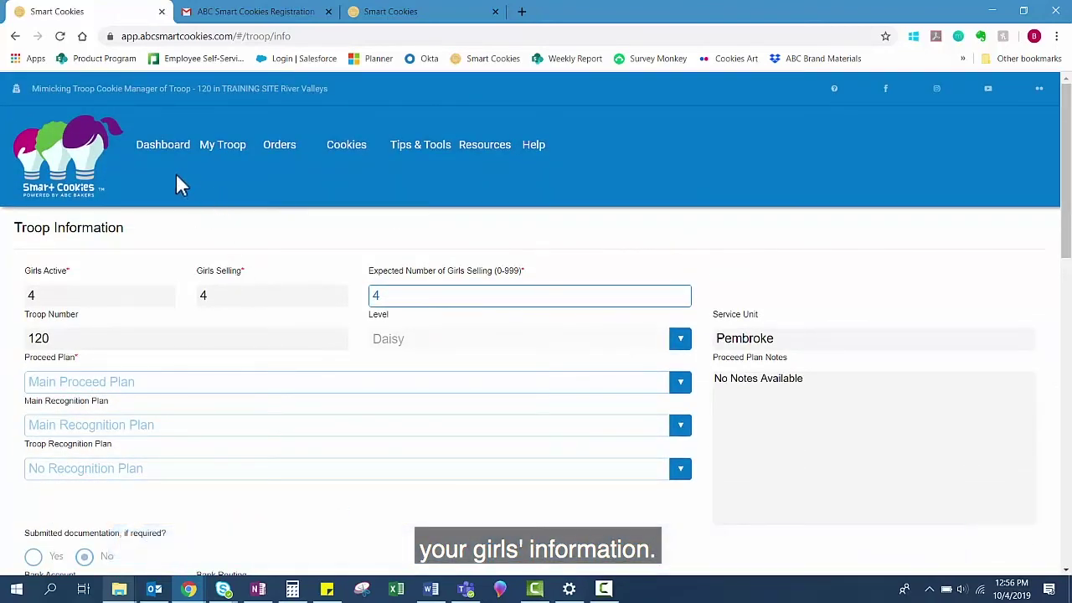
# Step: Go to Troop Roster under My Troop to list the troop's girls
pyautogui.moveTo(219, 154)
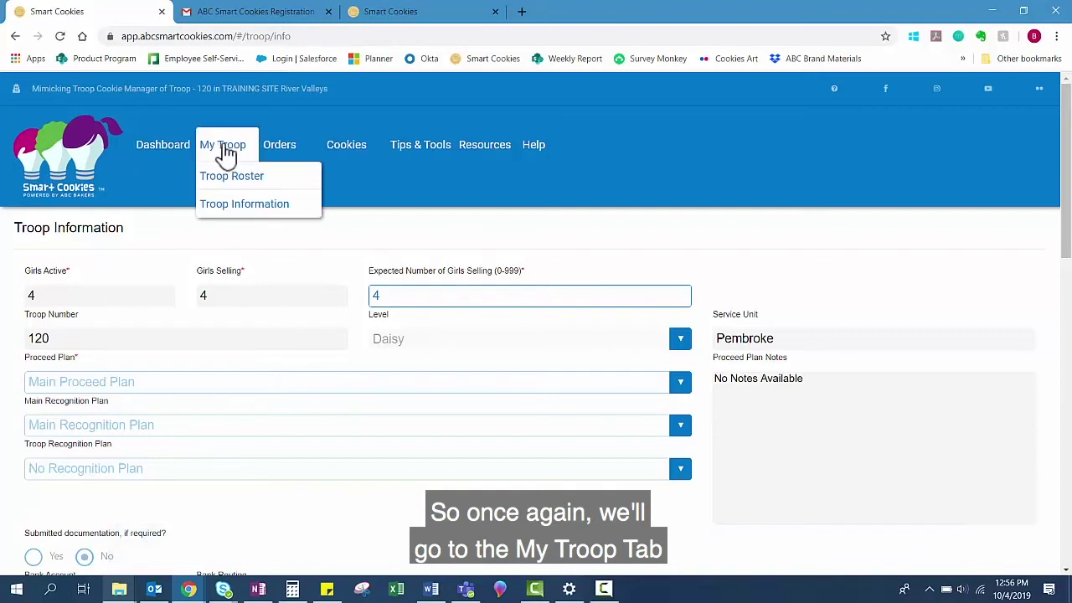
pyautogui.click(273, 183)
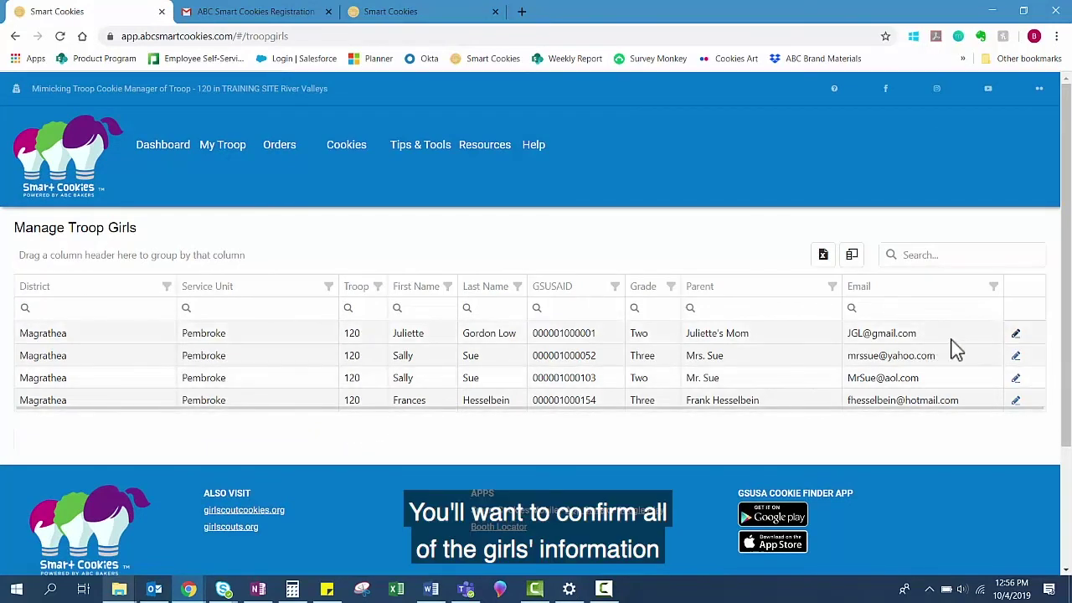
# Step: Edit the first roster girl, keep apparel size Youth - Medium, and save
pyautogui.click(1017, 335)
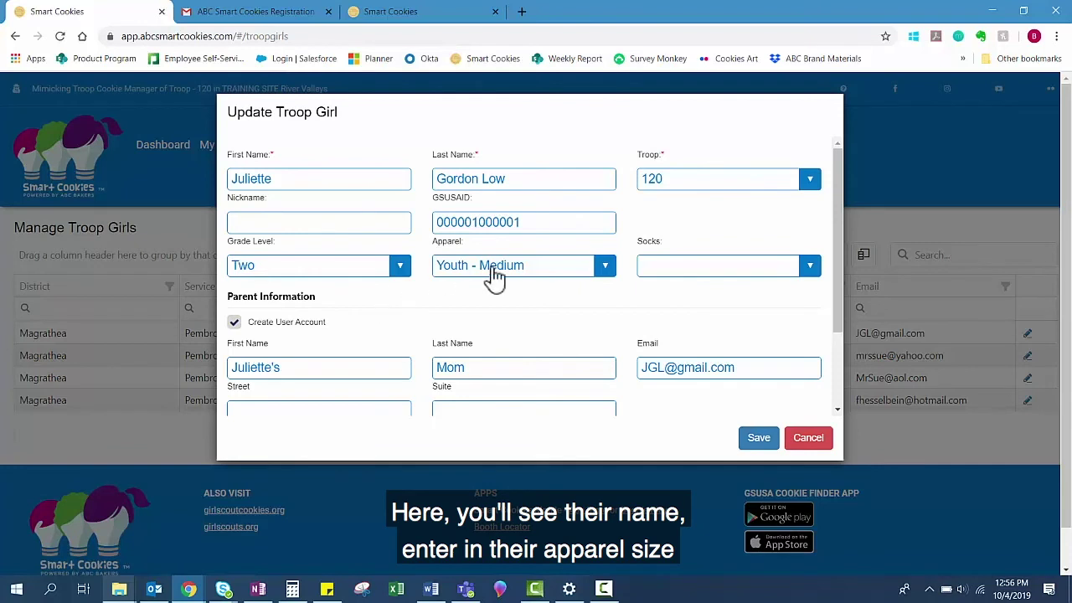
pyautogui.click(518, 266)
pyautogui.click(520, 272)
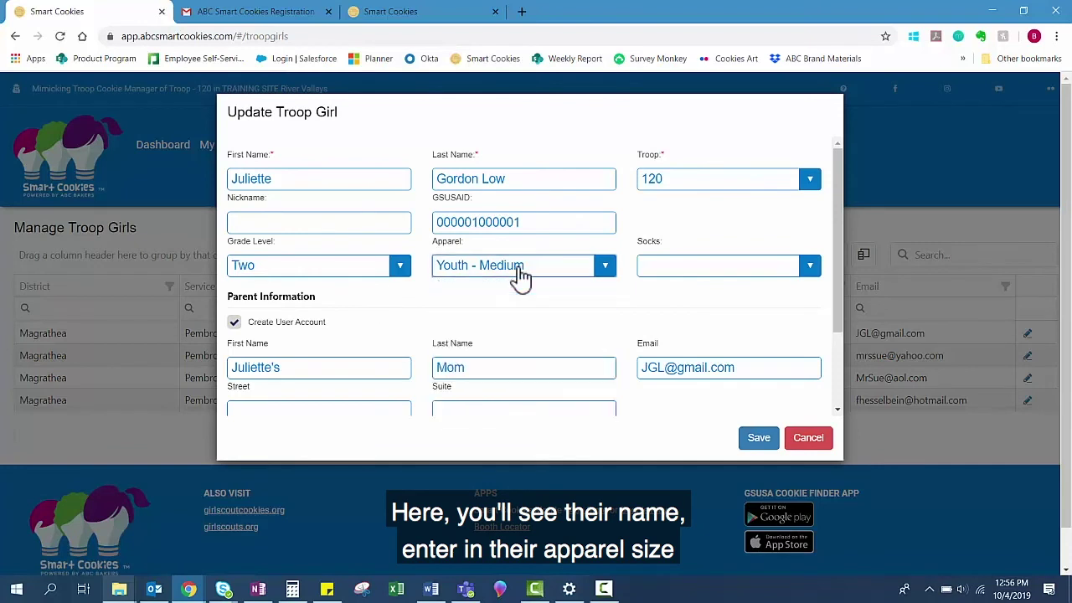
pyautogui.scroll(-1, 405, 356)
pyautogui.scroll(-1, 404, 356)
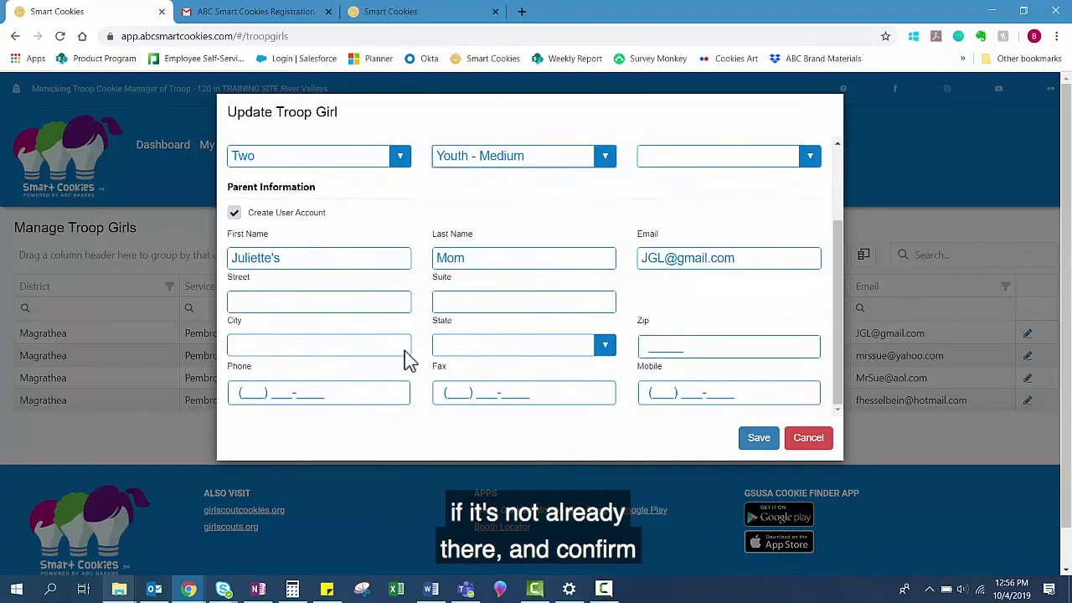
pyautogui.click(758, 437)
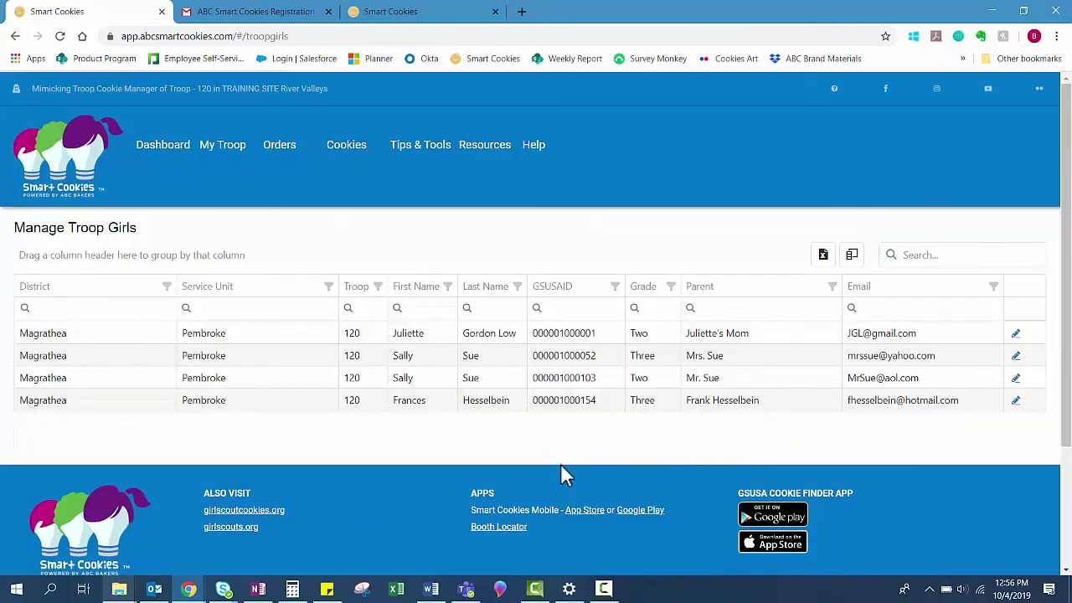